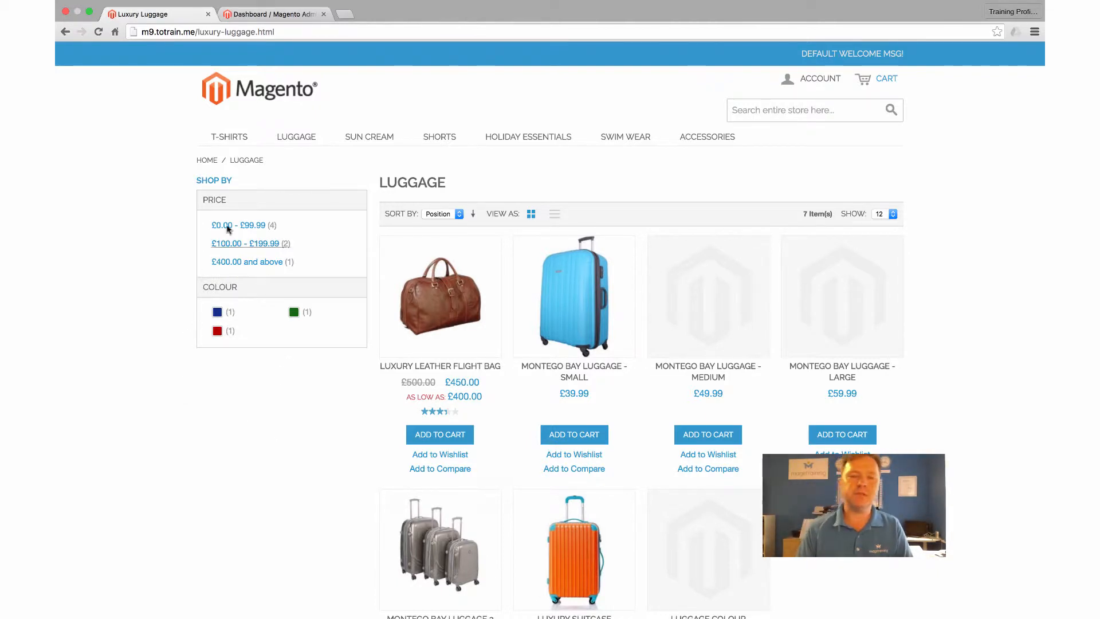
# Step: Switch to the admin panel and open the material attribute for editing from the product attributes list
pyautogui.click(244, 18)
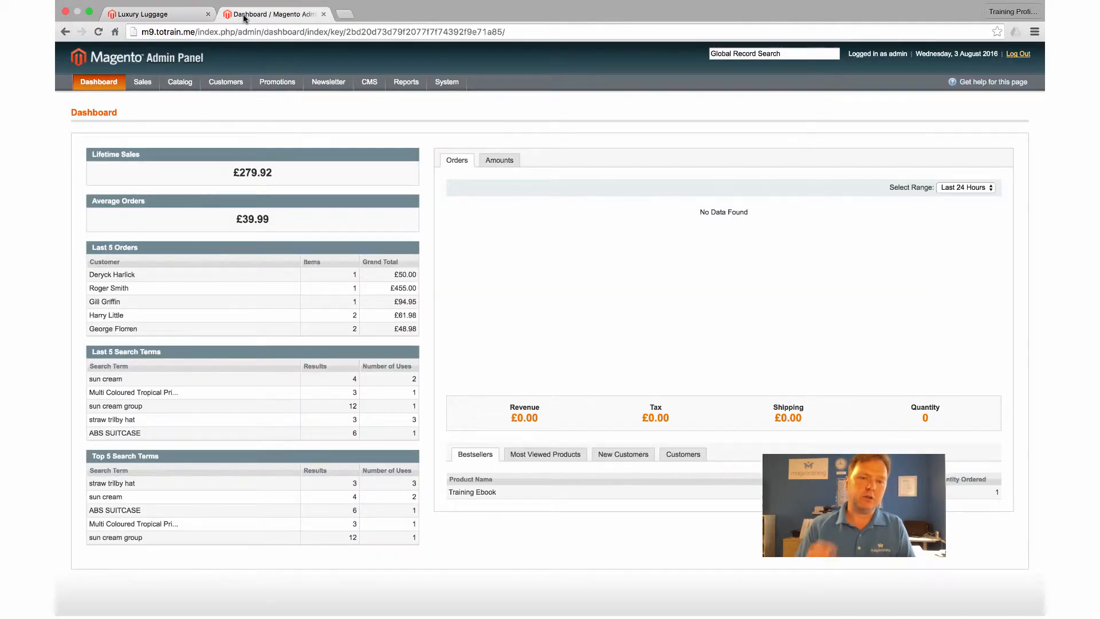
pyautogui.moveTo(179, 84)
pyautogui.moveTo(184, 128)
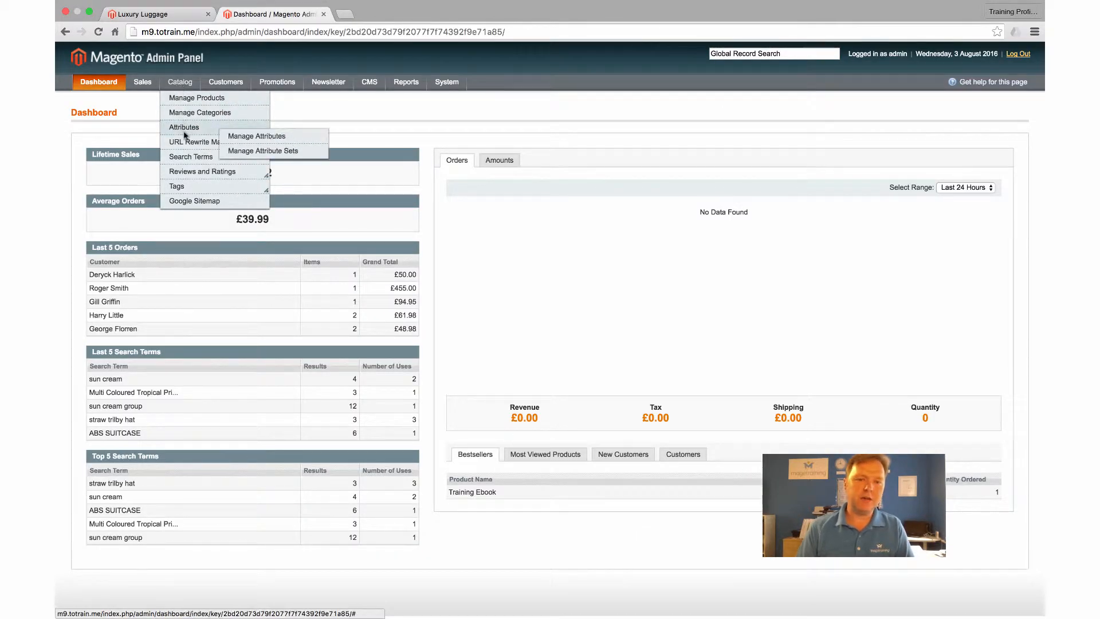
pyautogui.click(246, 136)
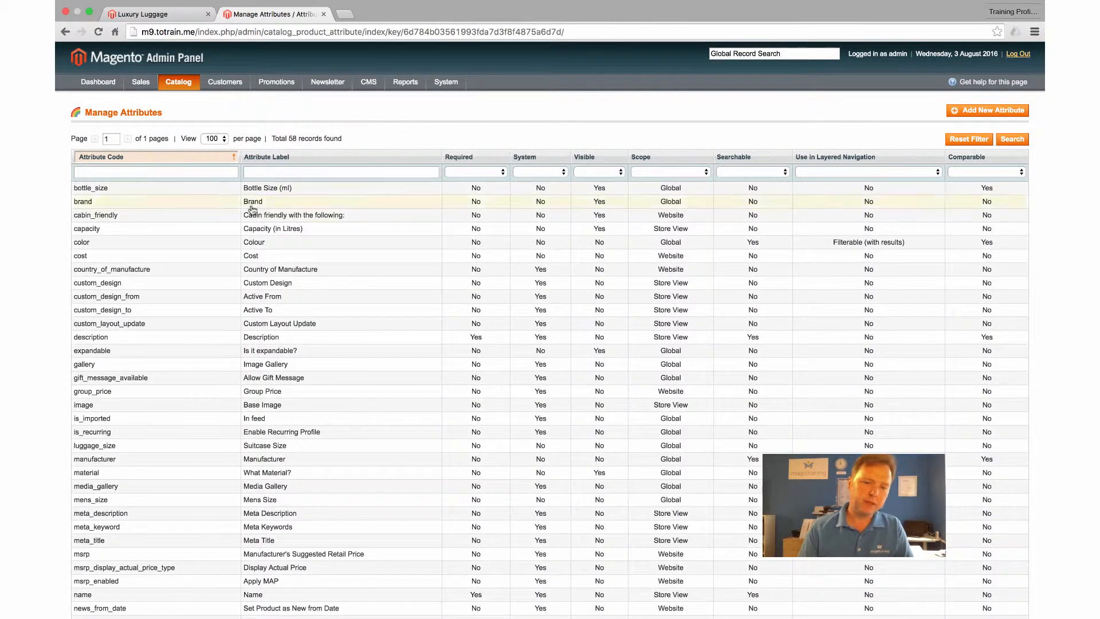
pyautogui.scroll(-1, 250, 213)
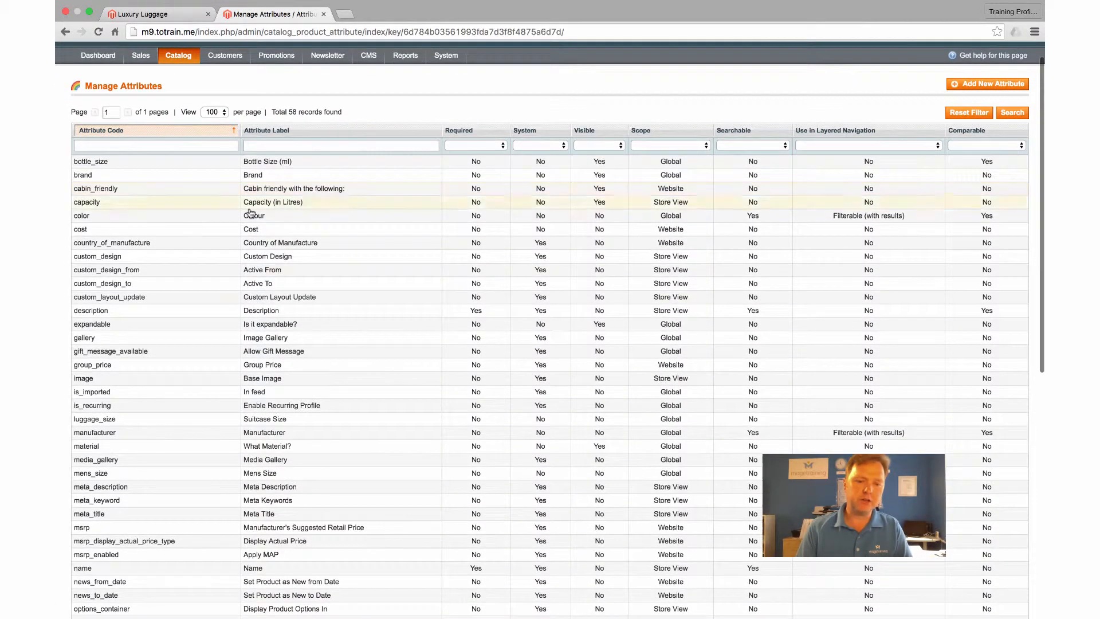
pyautogui.click(97, 448)
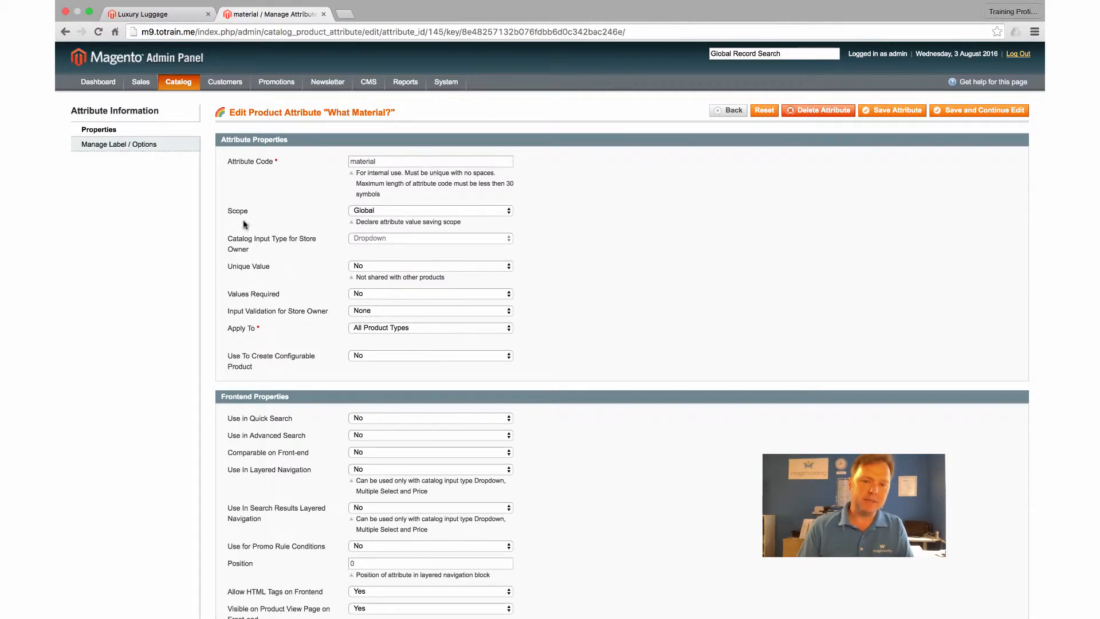
# Step: Review the material attribute's label options and return to its properties
pyautogui.scroll(-2, 288, 302)
pyautogui.scroll(3, 248, 253)
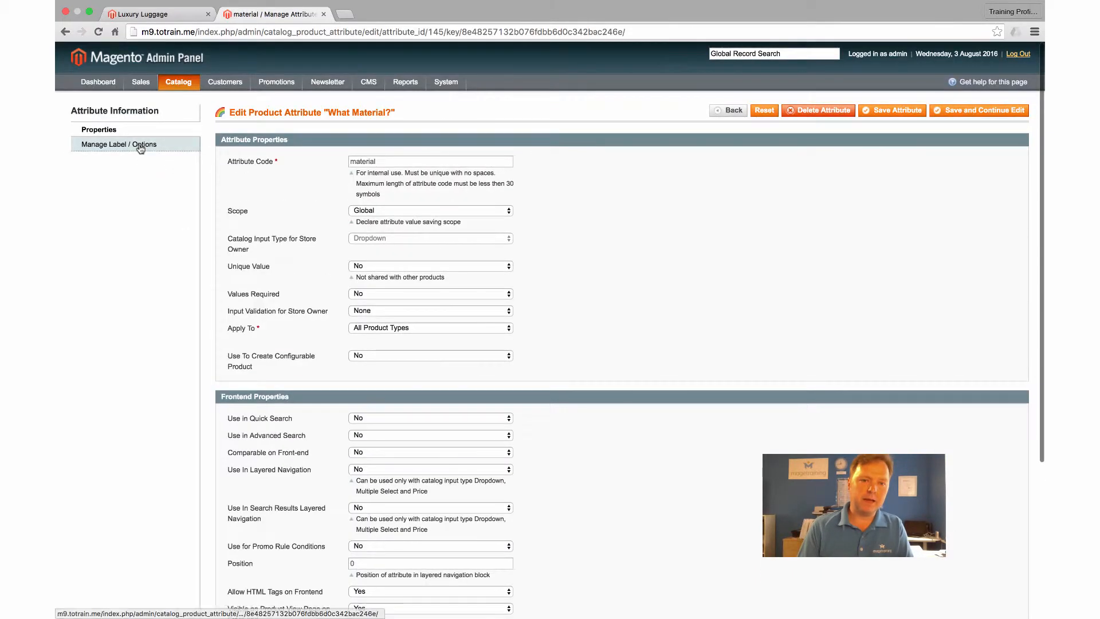
pyautogui.click(144, 146)
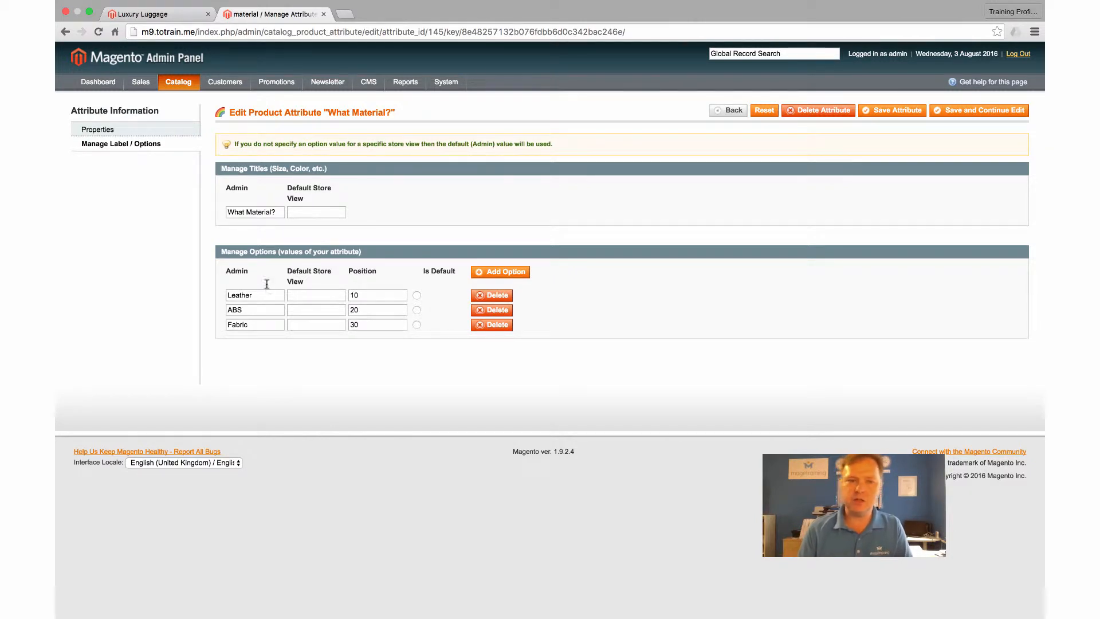
pyautogui.click(120, 132)
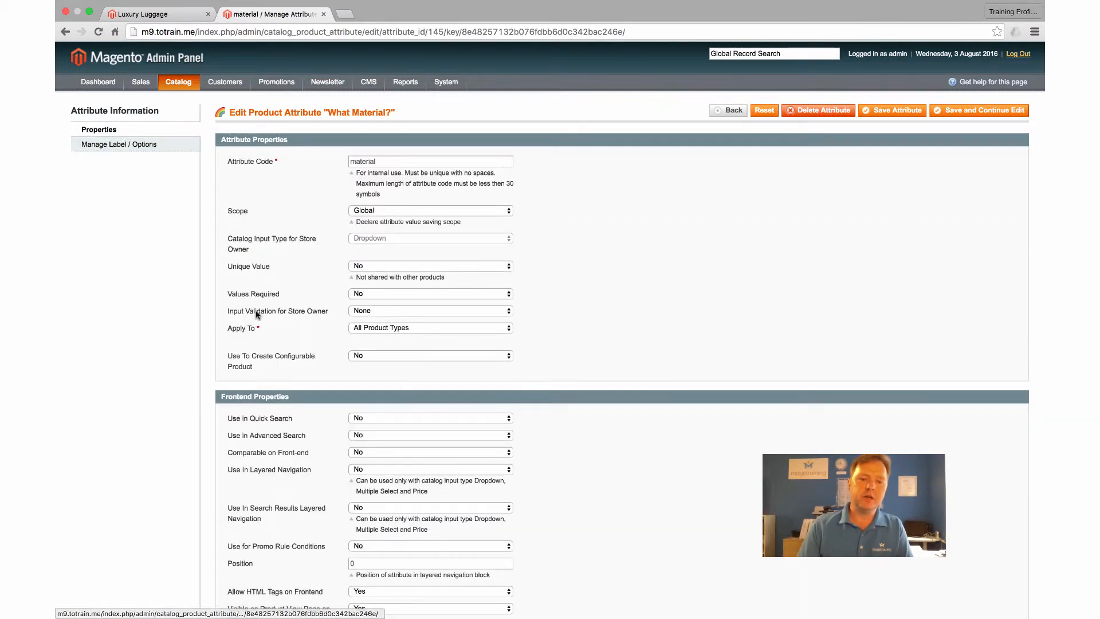
# Step: Set the material attribute's Use In Layered Navigation to Filterable (no results) and save it while staying in the editor
pyautogui.scroll(-3, 260, 304)
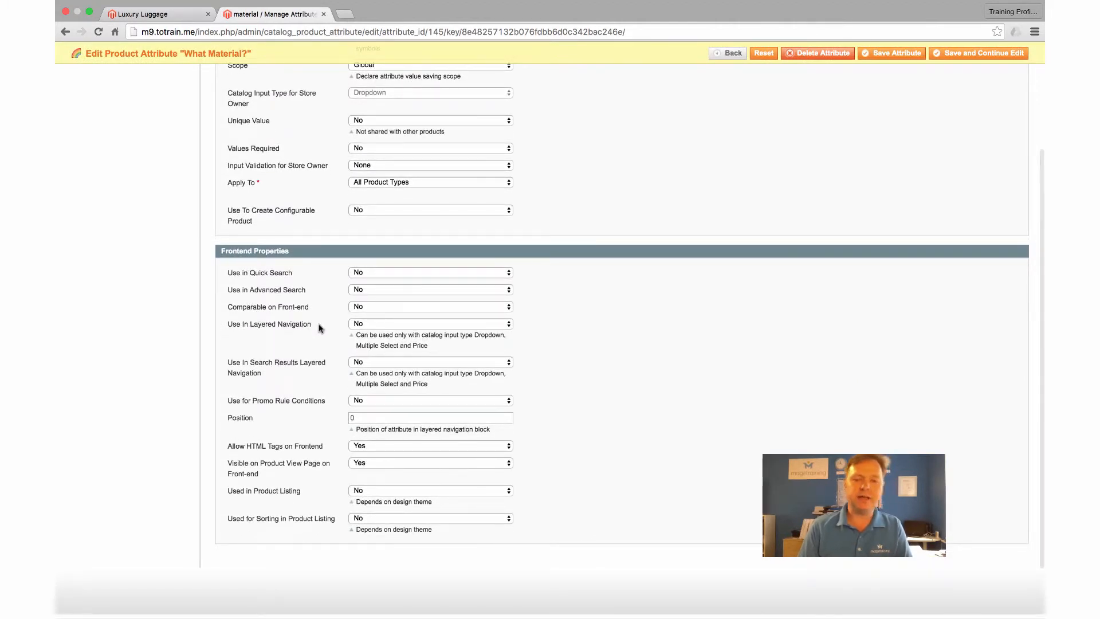
pyautogui.click(450, 326)
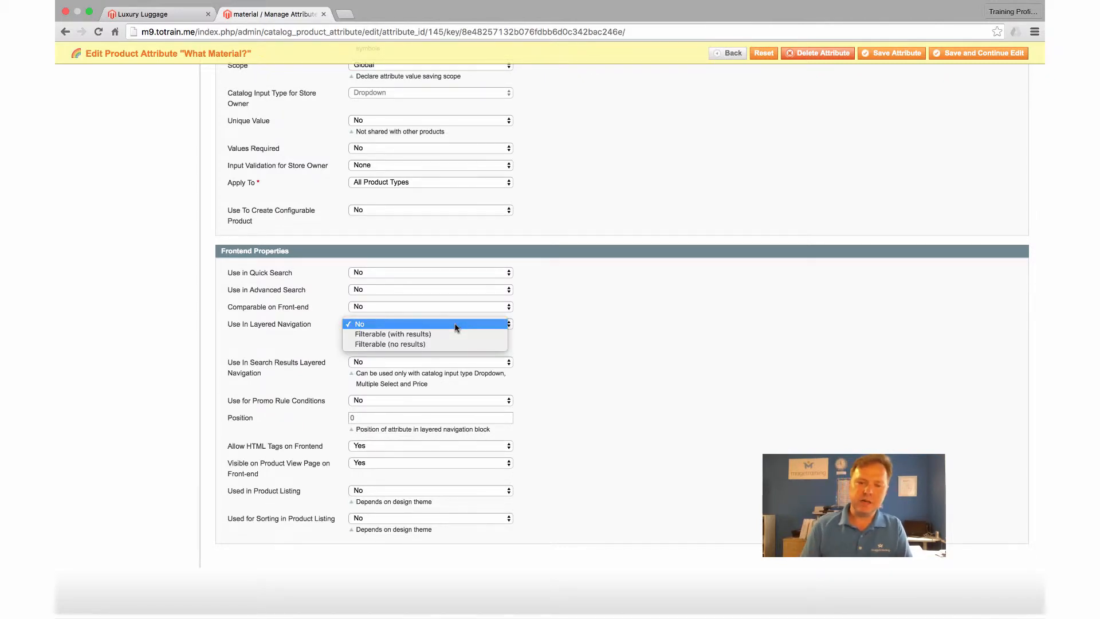
pyautogui.click(428, 344)
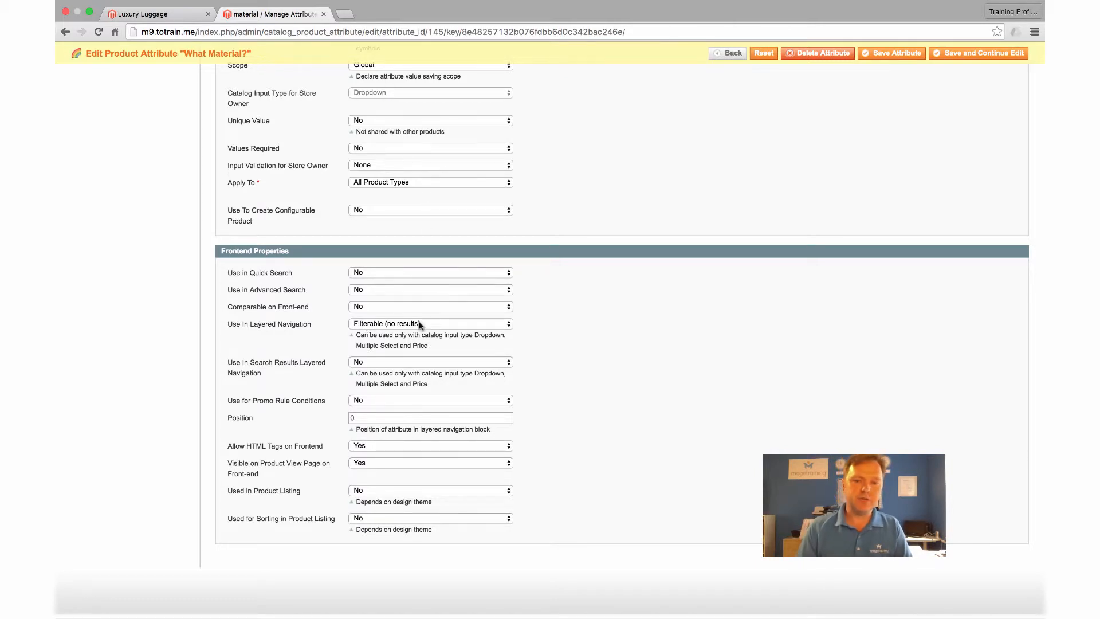
pyautogui.click(954, 53)
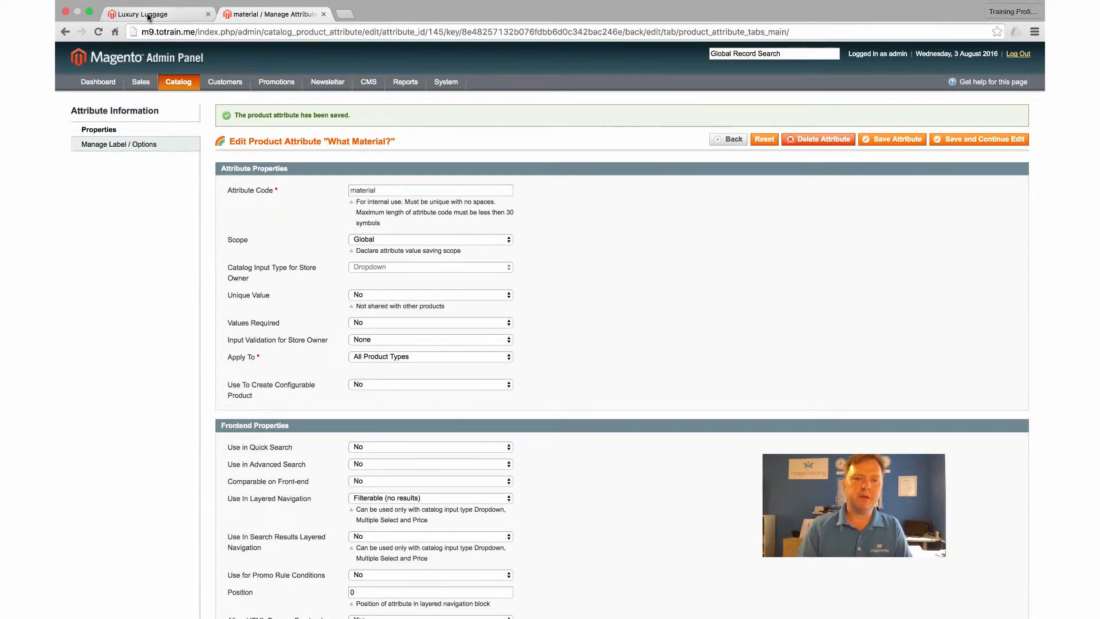
# Step: Reload the storefront luggage page, filter it by the material Leather and clear that filter again
pyautogui.click(147, 16)
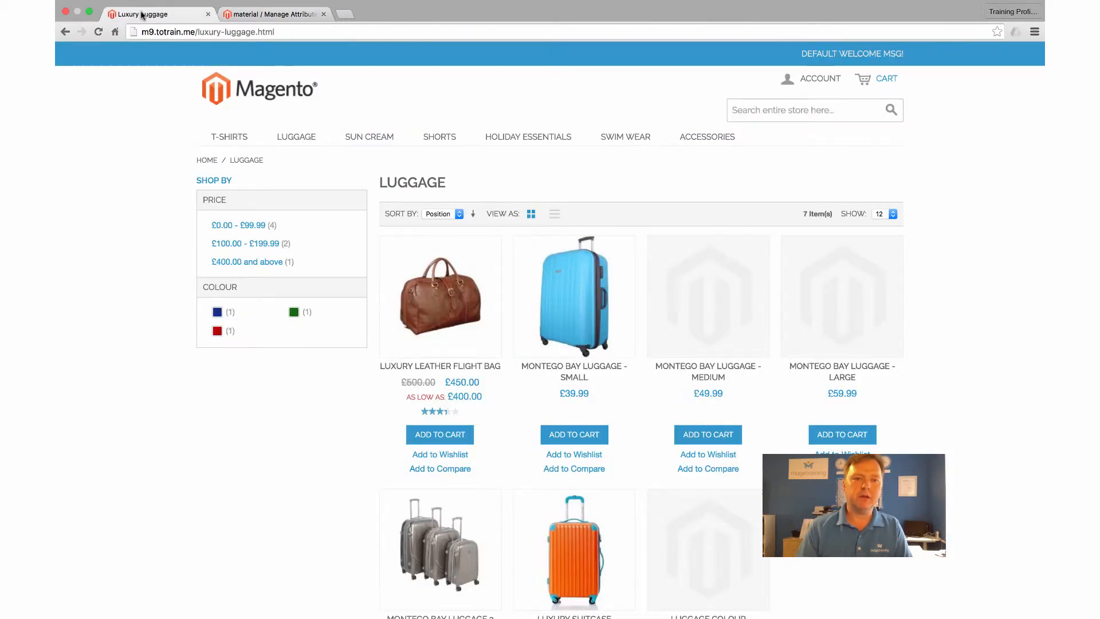
pyautogui.click(97, 33)
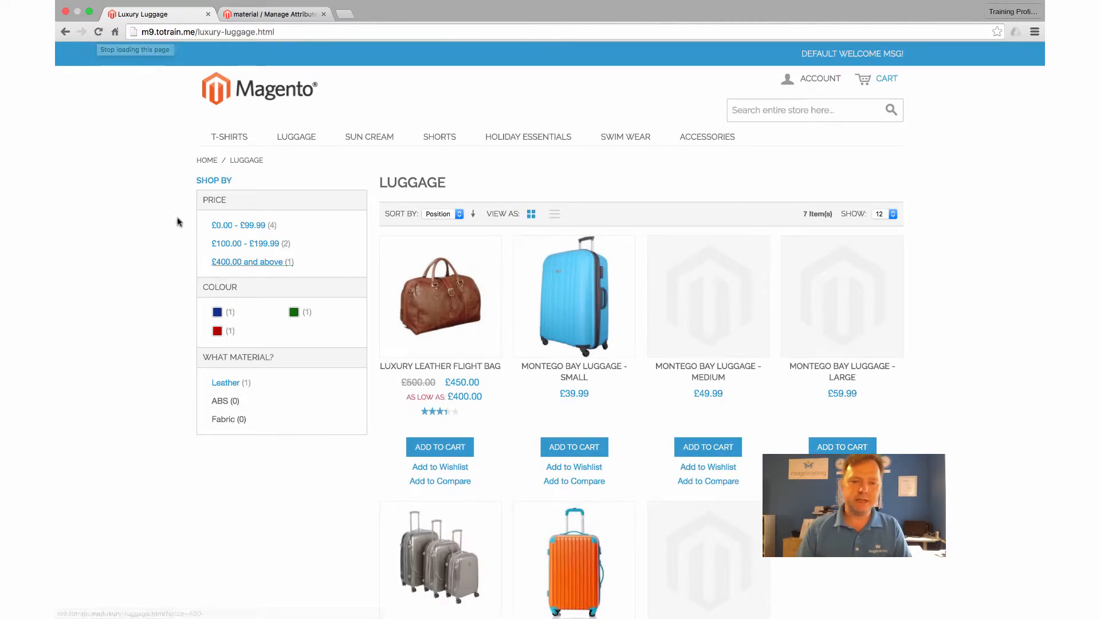
pyautogui.scroll(-3, 115, 186)
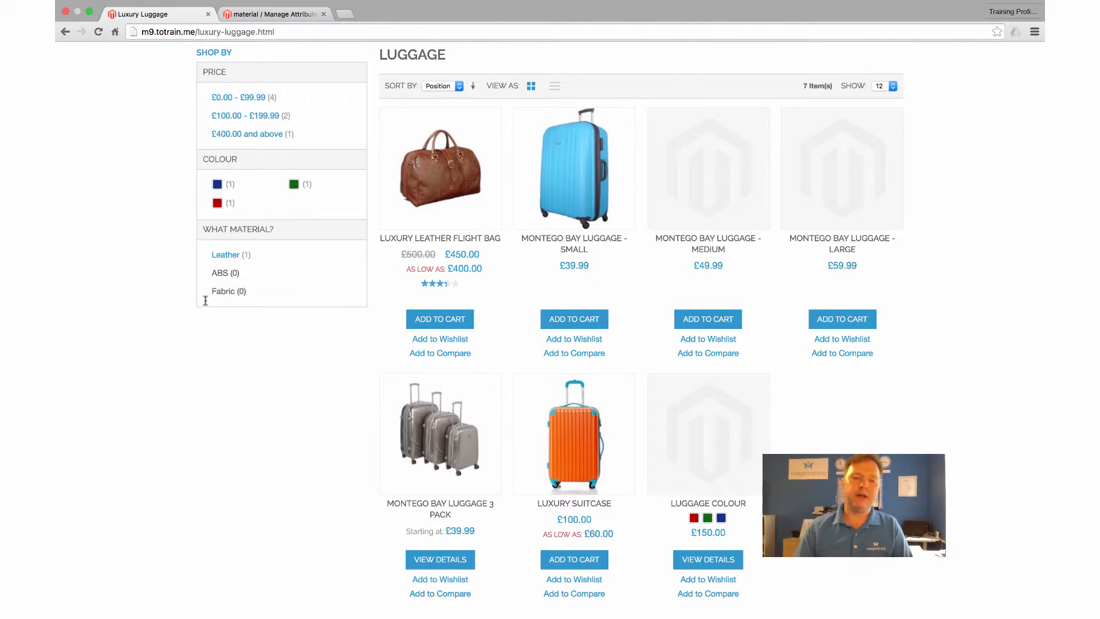
pyautogui.click(225, 255)
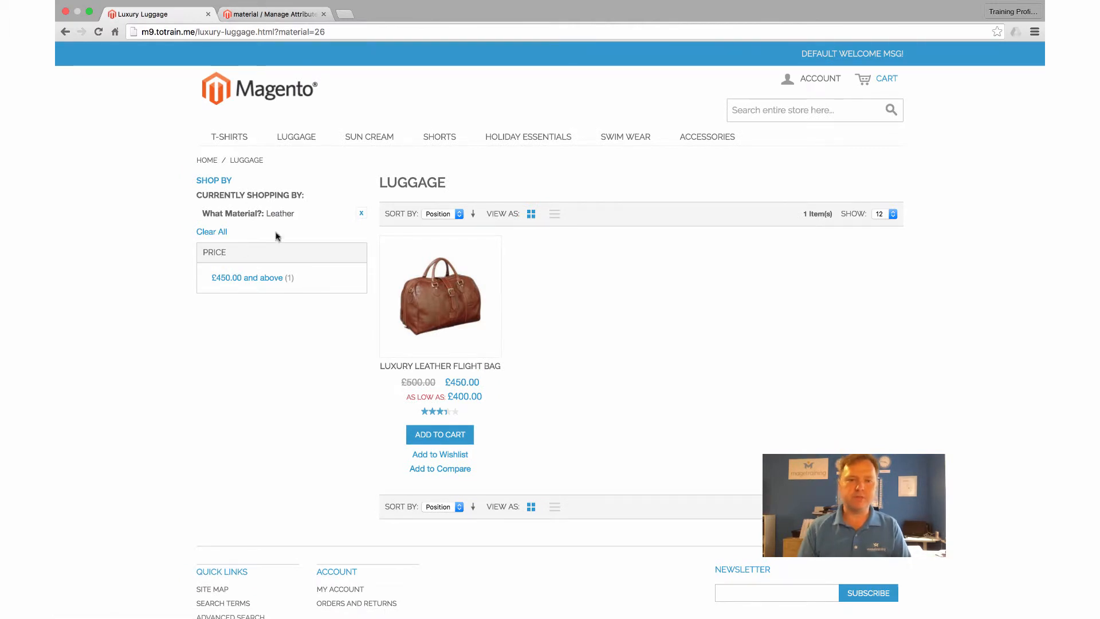
pyautogui.click(362, 214)
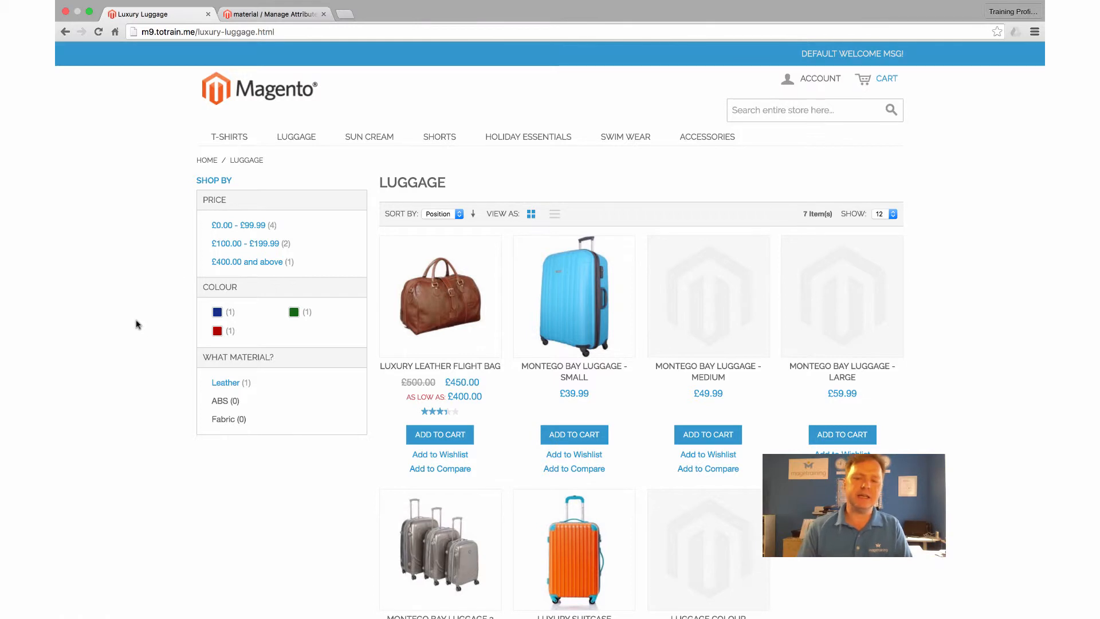
# Step: Look over the storefront luggage products, and open Luxury Suitcase for editing from the admin product list filtered by the name luxury
pyautogui.scroll(-5, 135, 322)
pyautogui.scroll(5, 135, 322)
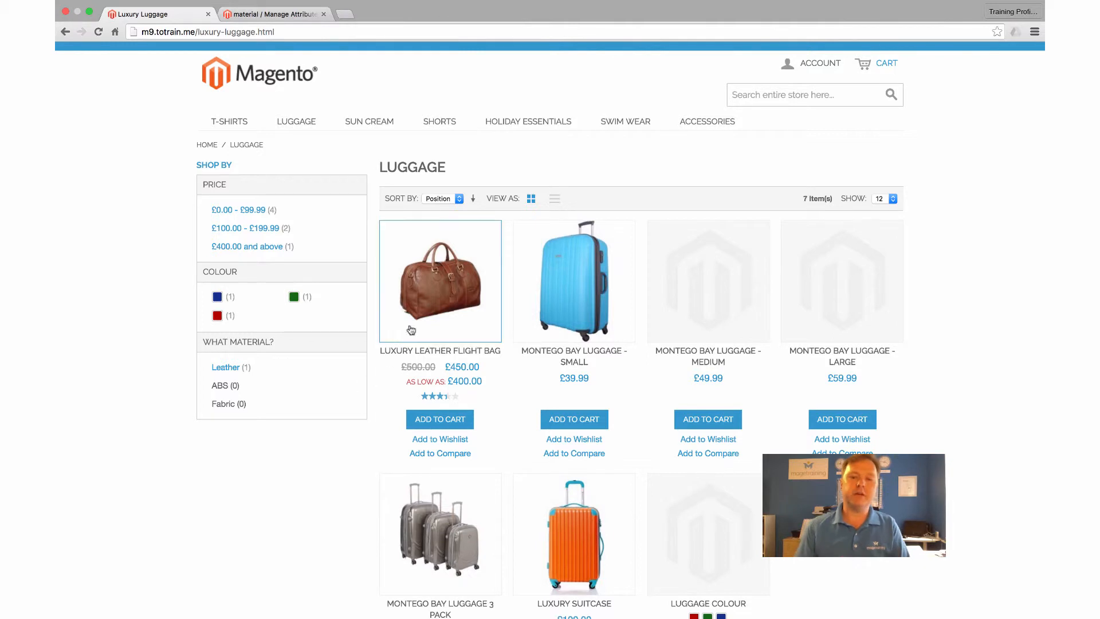
pyautogui.scroll(-3, 560, 358)
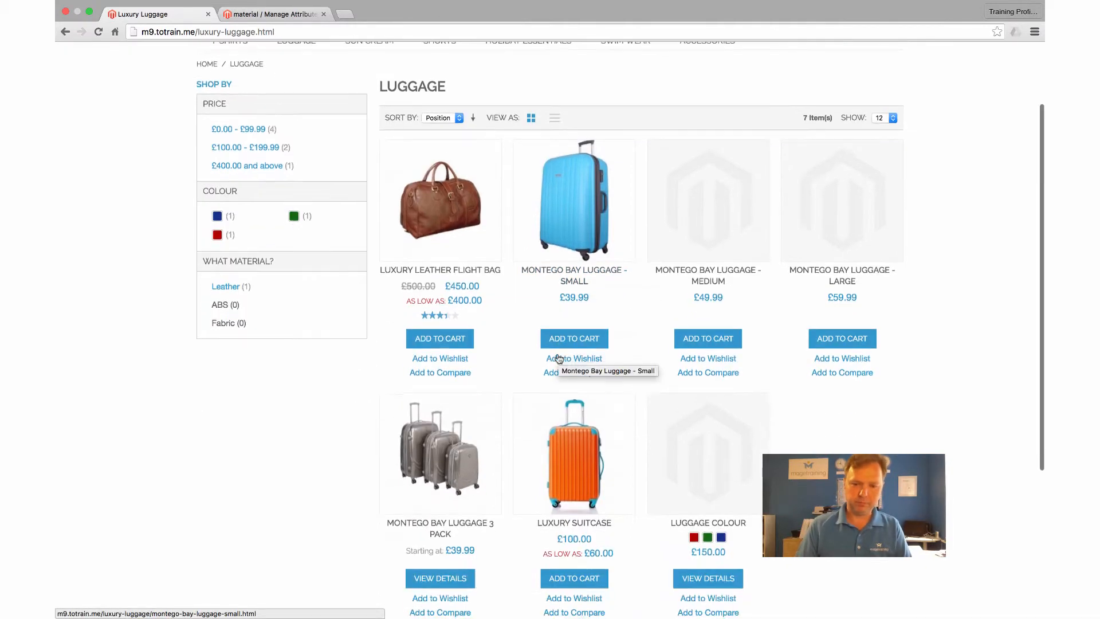
pyautogui.scroll(-3, 584, 487)
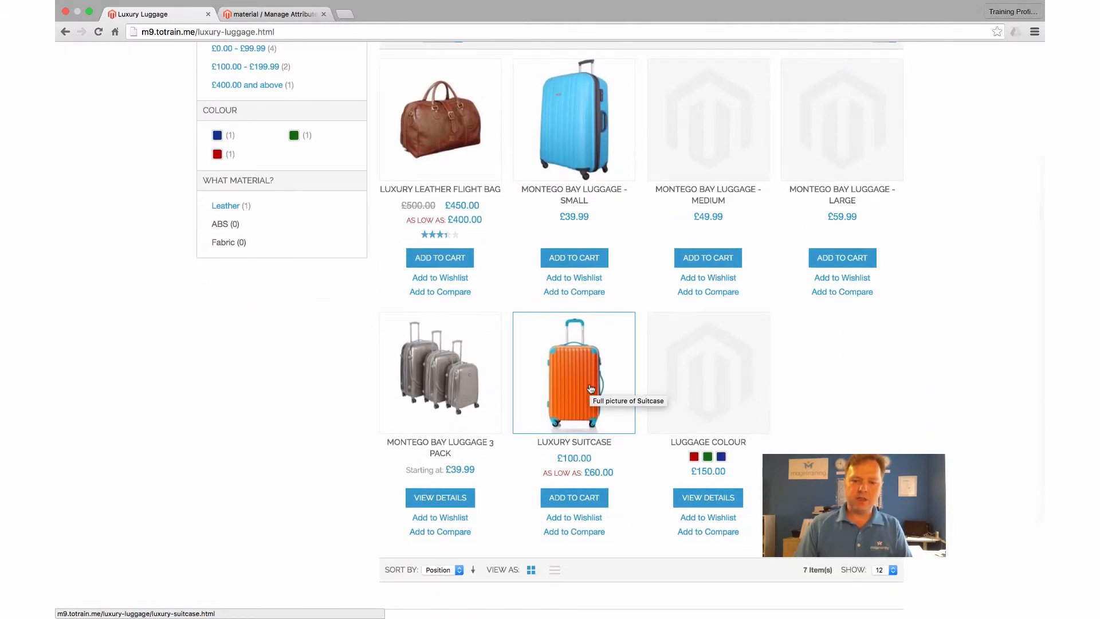
pyautogui.scroll(5, 591, 389)
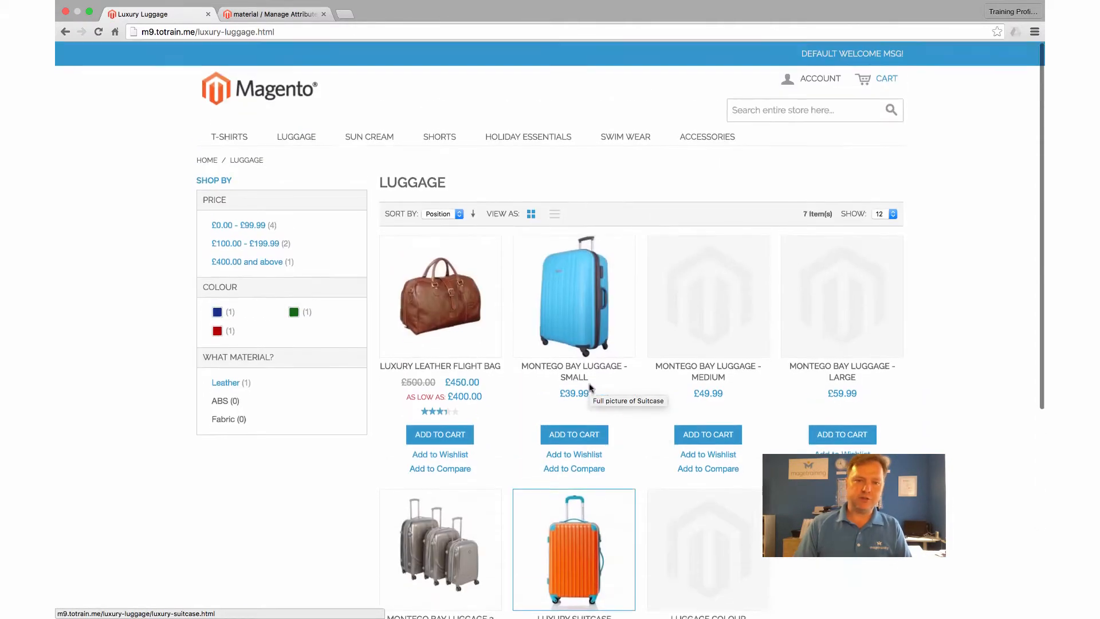
pyautogui.click(258, 16)
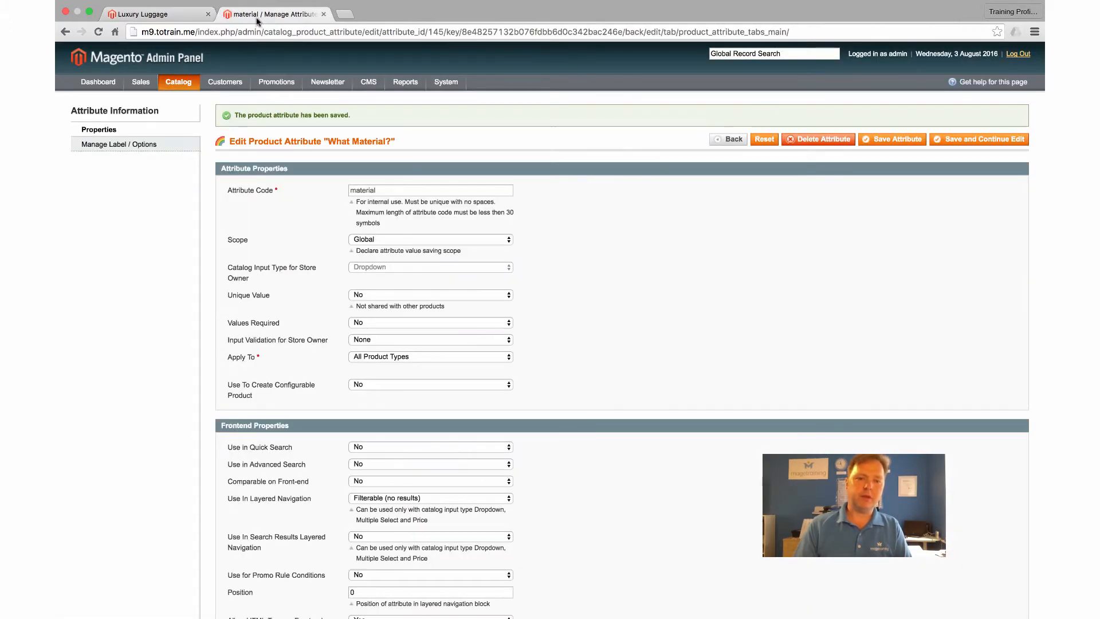
pyautogui.click(180, 98)
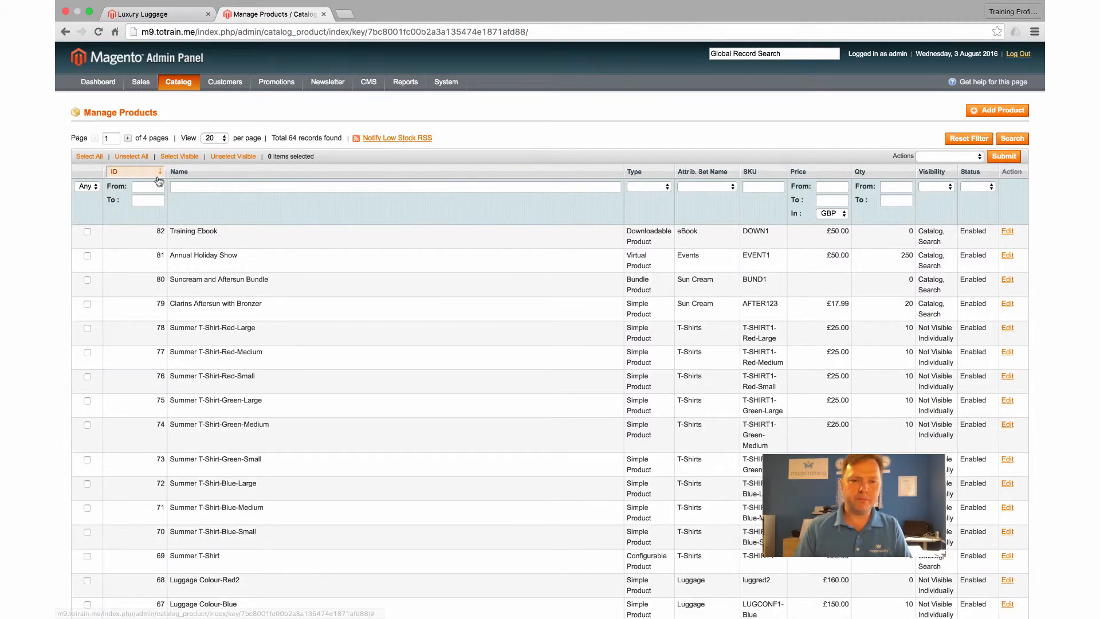
pyautogui.click(201, 186)
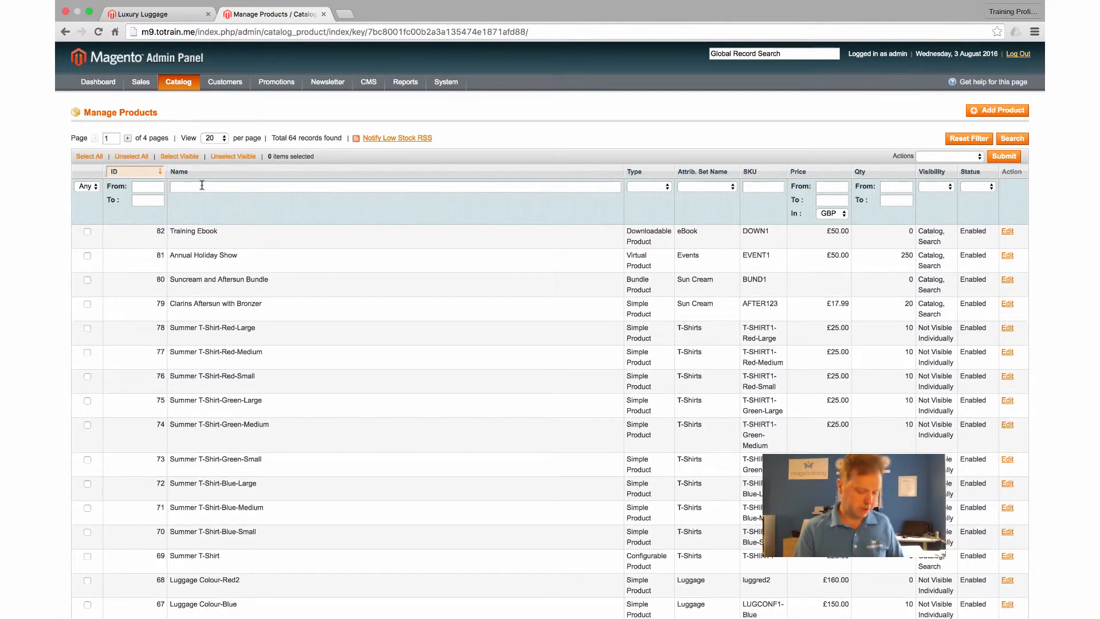
pyautogui.write('luxury')
pyautogui.press('Return')
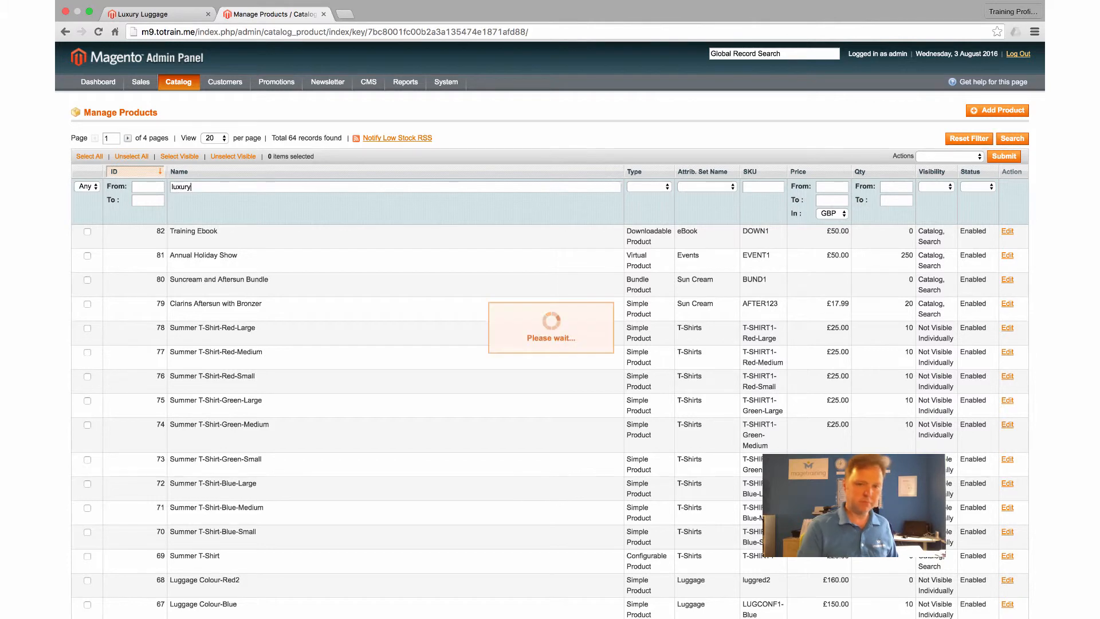
pyautogui.click(198, 232)
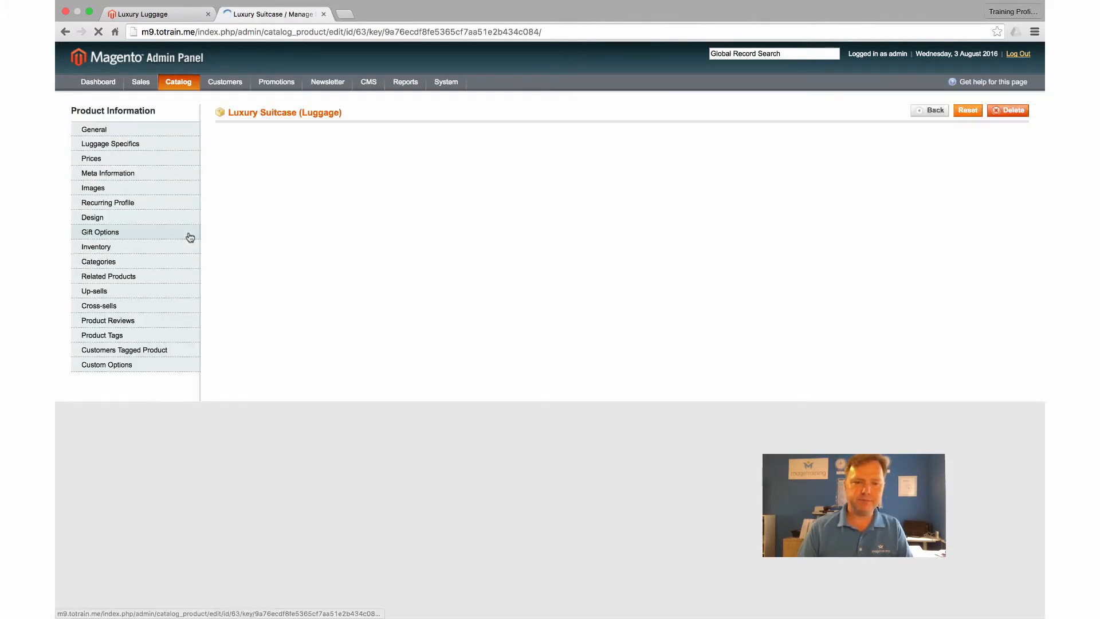
# Step: Set What Material? to ABS in the suitcase's luggage specifics and save the product while staying in the editor
pyautogui.click(146, 151)
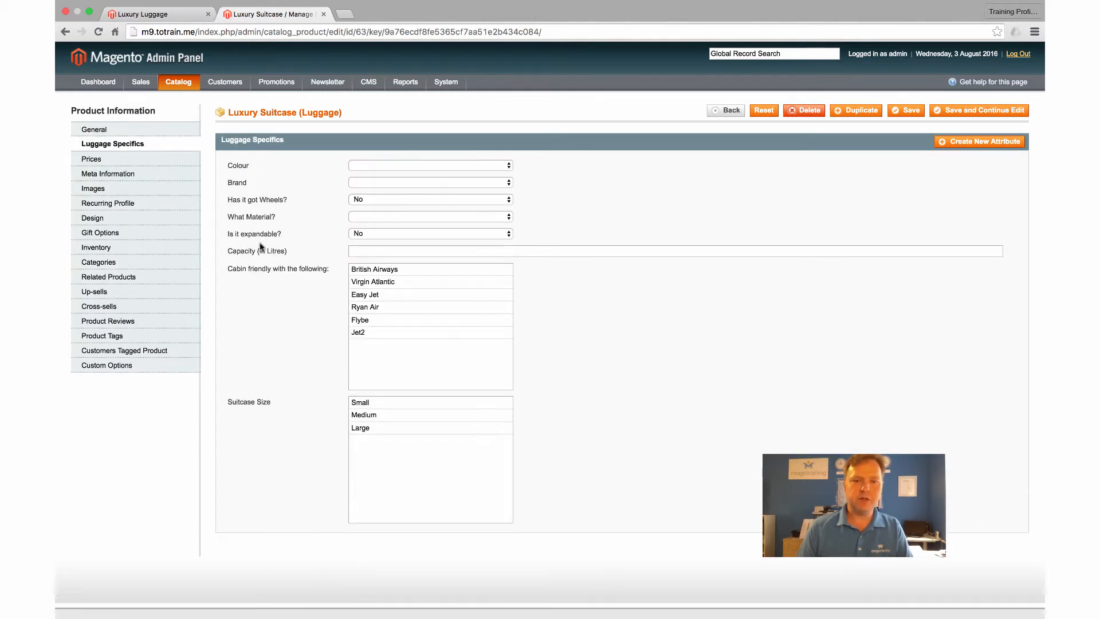
pyautogui.click(394, 221)
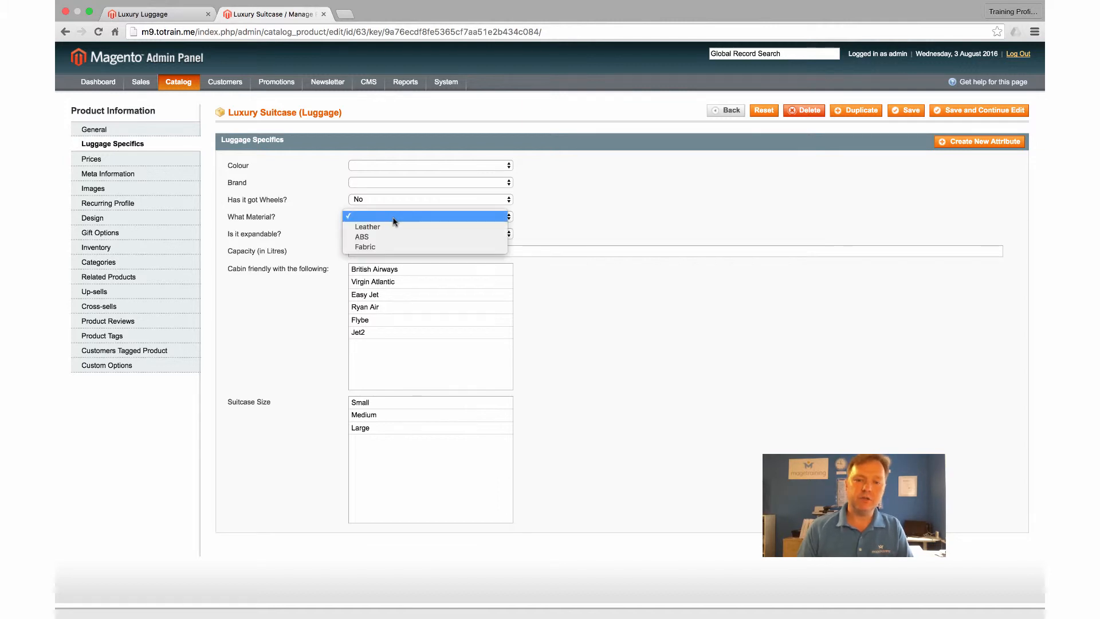
pyautogui.click(387, 239)
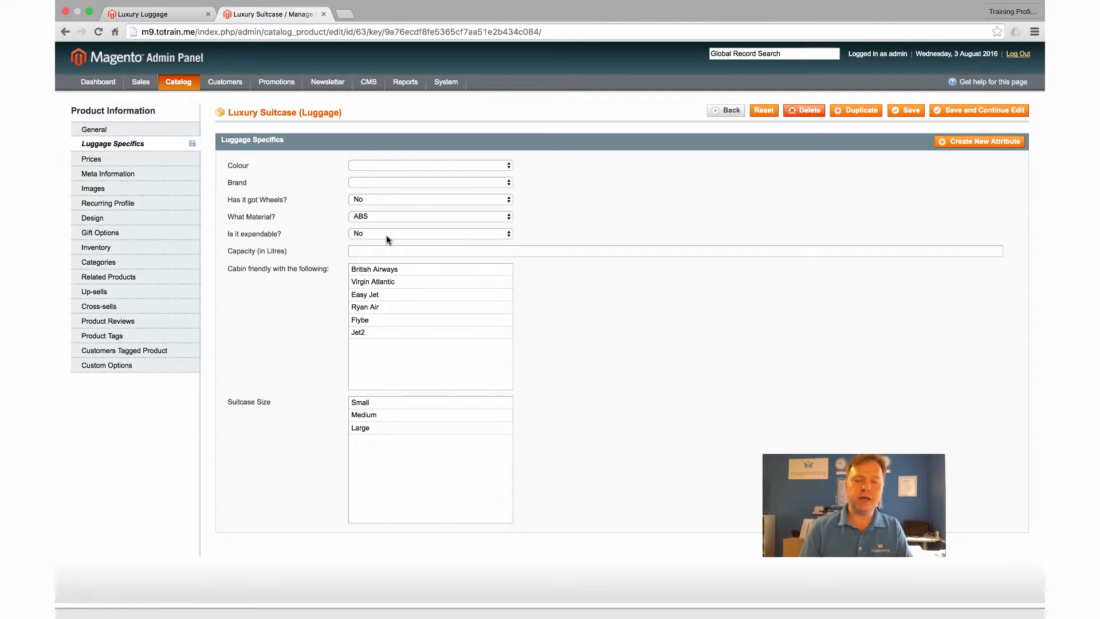
pyautogui.click(980, 110)
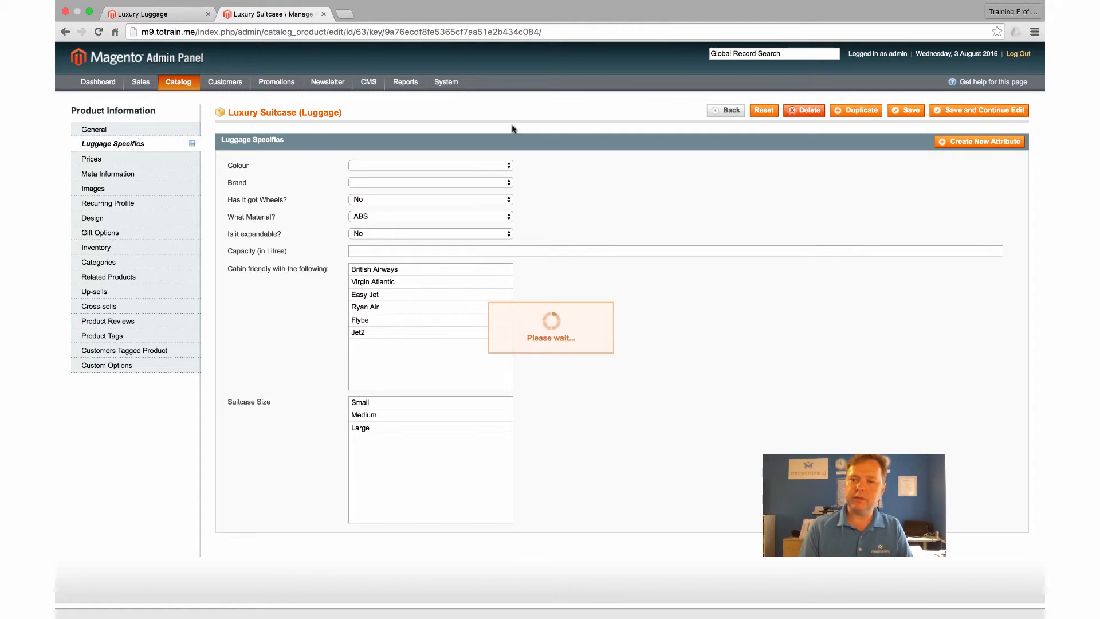
# Step: Reload the storefront luggage page and filter the products by the material ABS
pyautogui.click(146, 14)
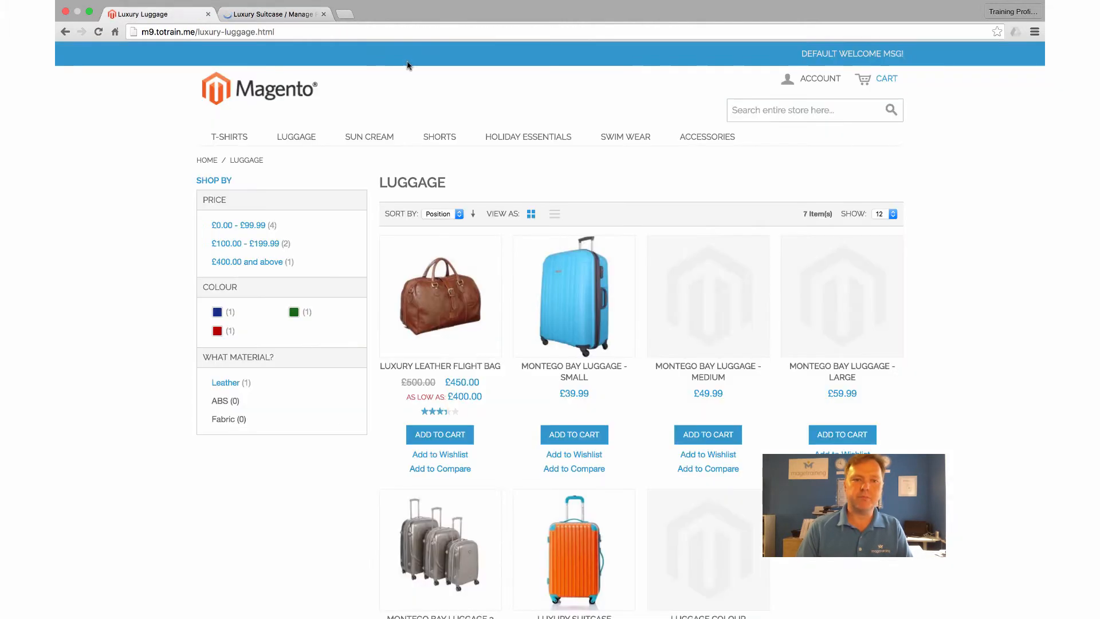
pyautogui.click(98, 31)
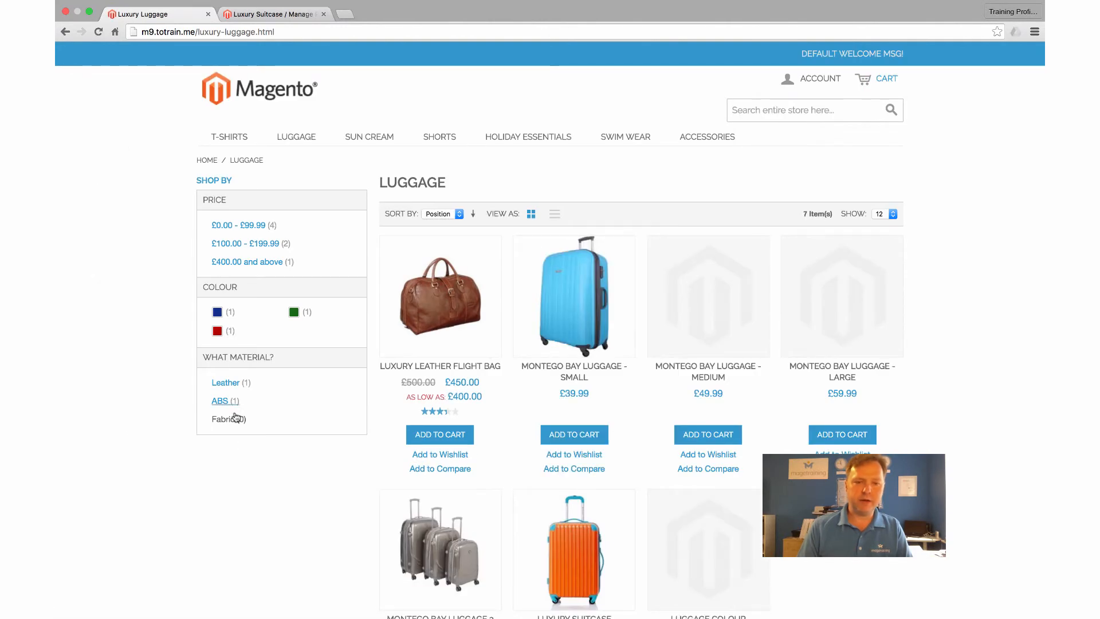
pyautogui.scroll(-2, 312, 437)
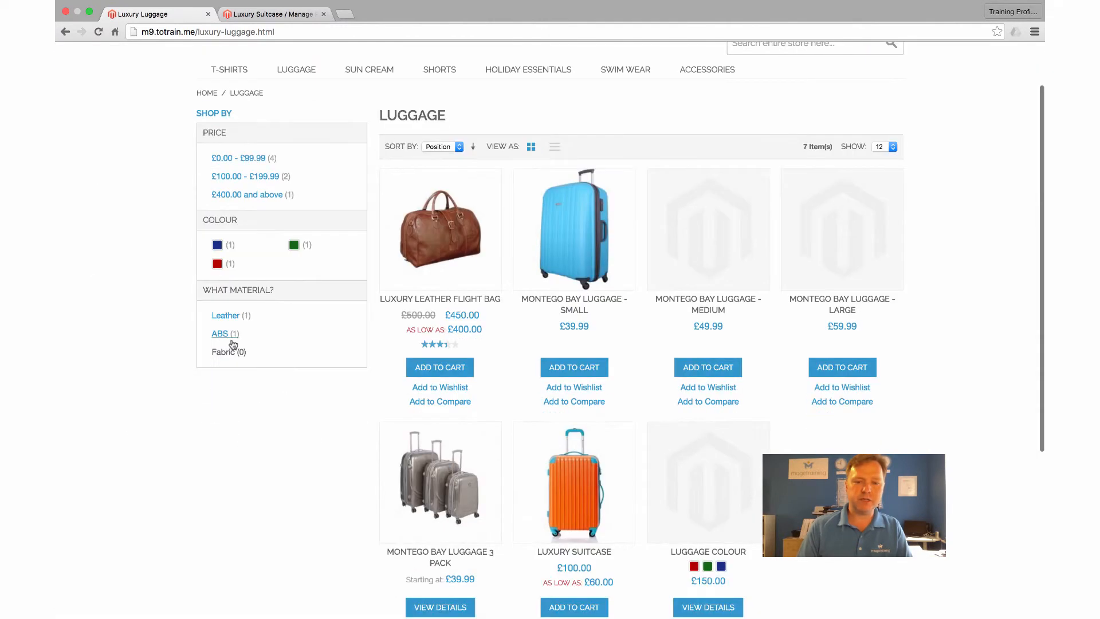
pyautogui.click(229, 338)
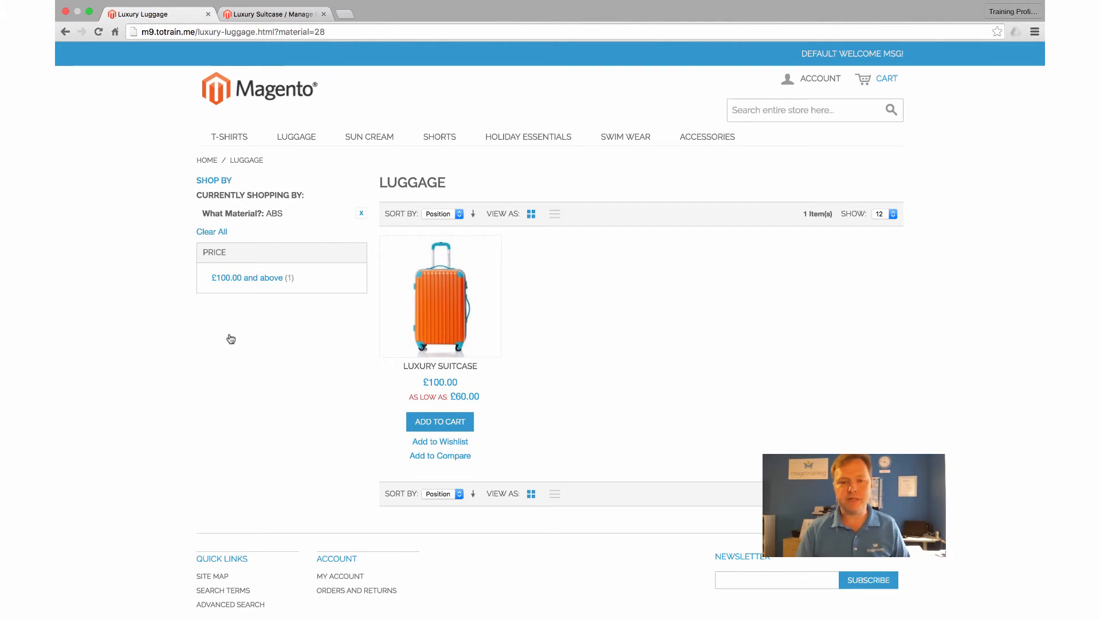
# Step: Return to the admin panel and open the What Material? attribute for editing from the product attribute list
pyautogui.click(270, 14)
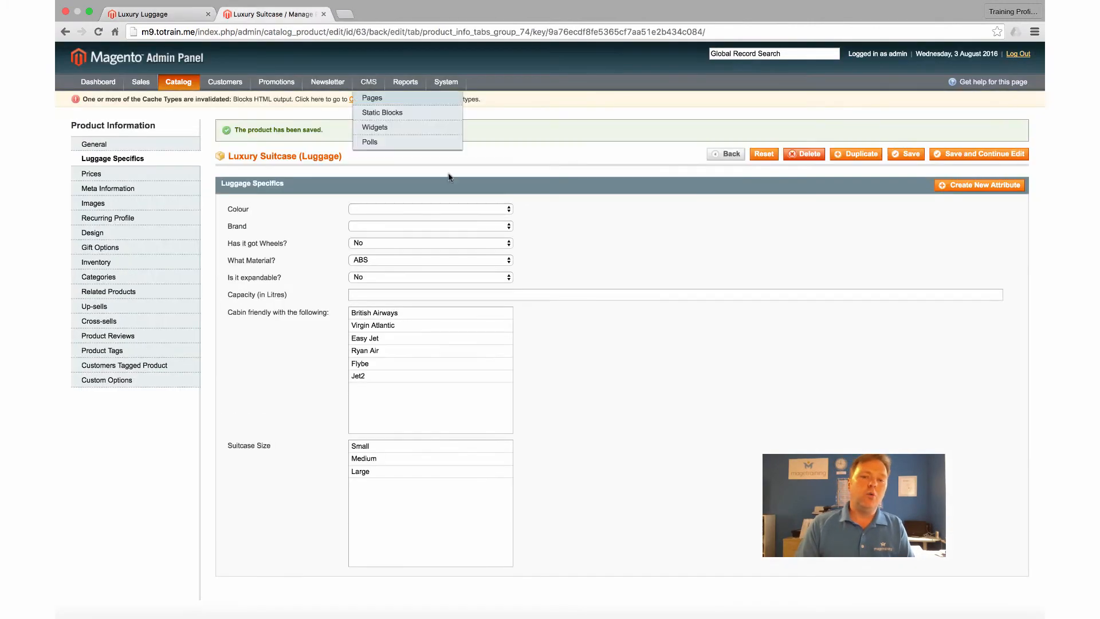
pyautogui.moveTo(179, 82)
pyautogui.moveTo(189, 127)
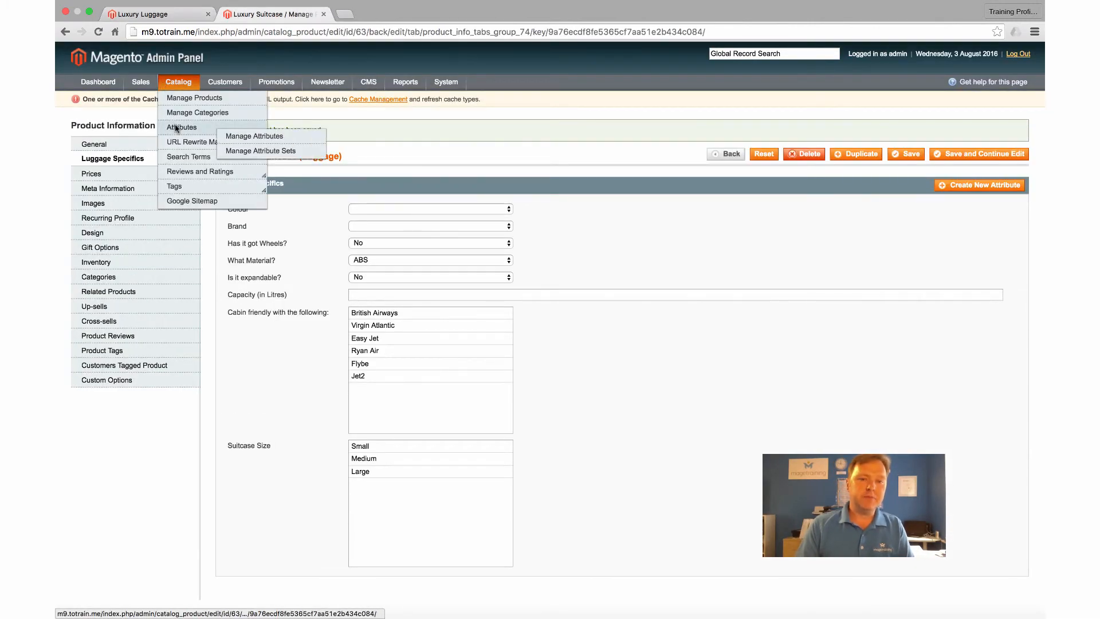
pyautogui.click(259, 138)
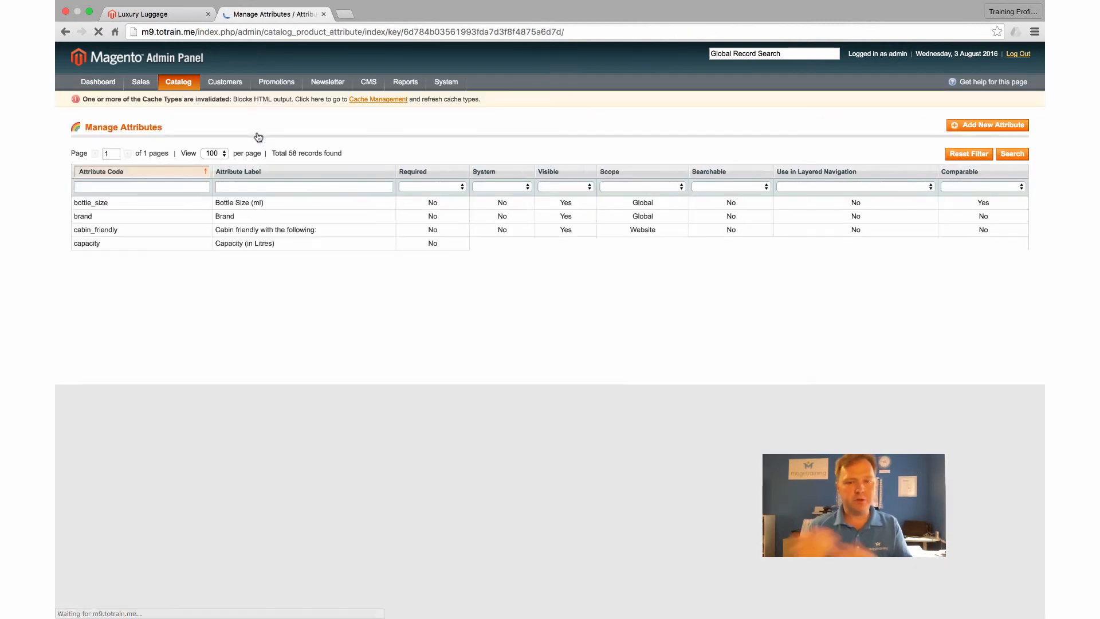
pyautogui.scroll(-2, 219, 394)
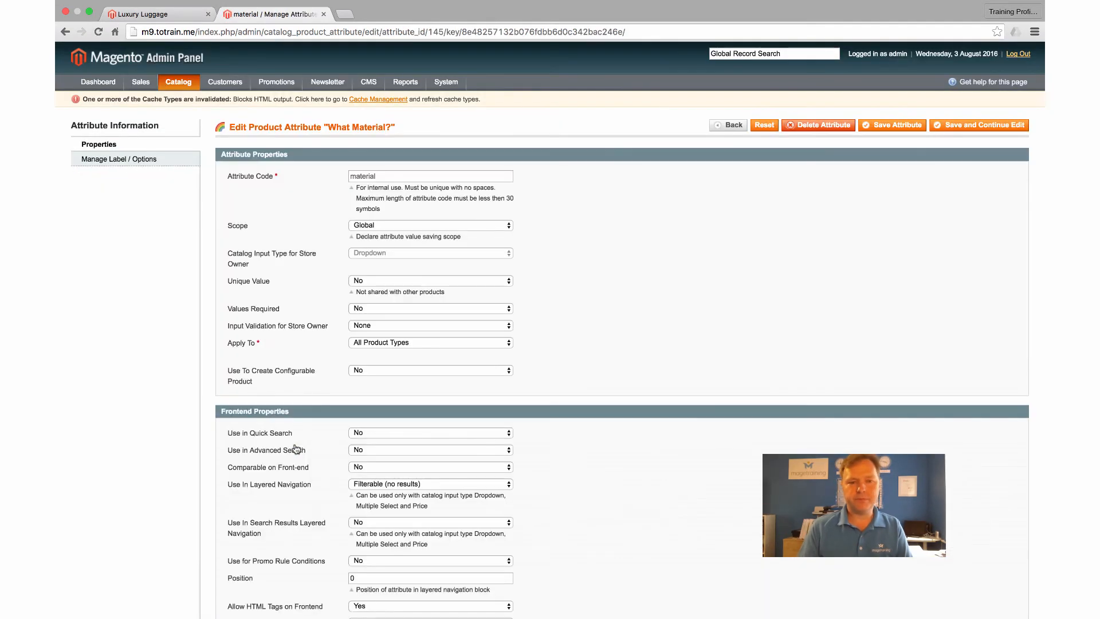
# Step: Add the option Suade with position 40 to the material attribute and save it while staying in the editor
pyautogui.click(122, 160)
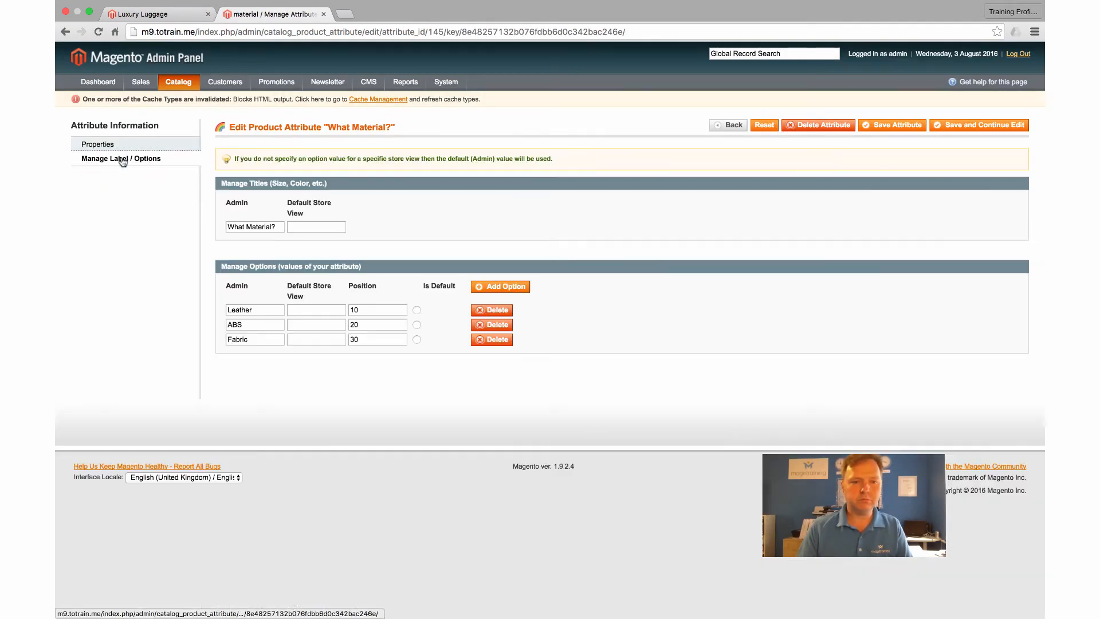
pyautogui.click(486, 287)
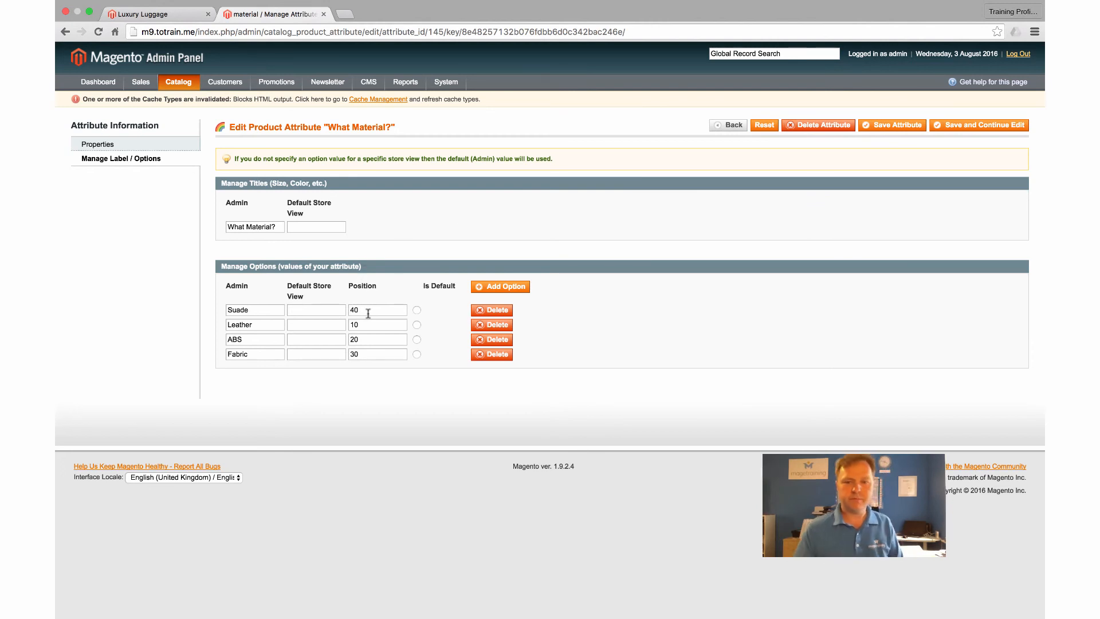
pyautogui.click(977, 125)
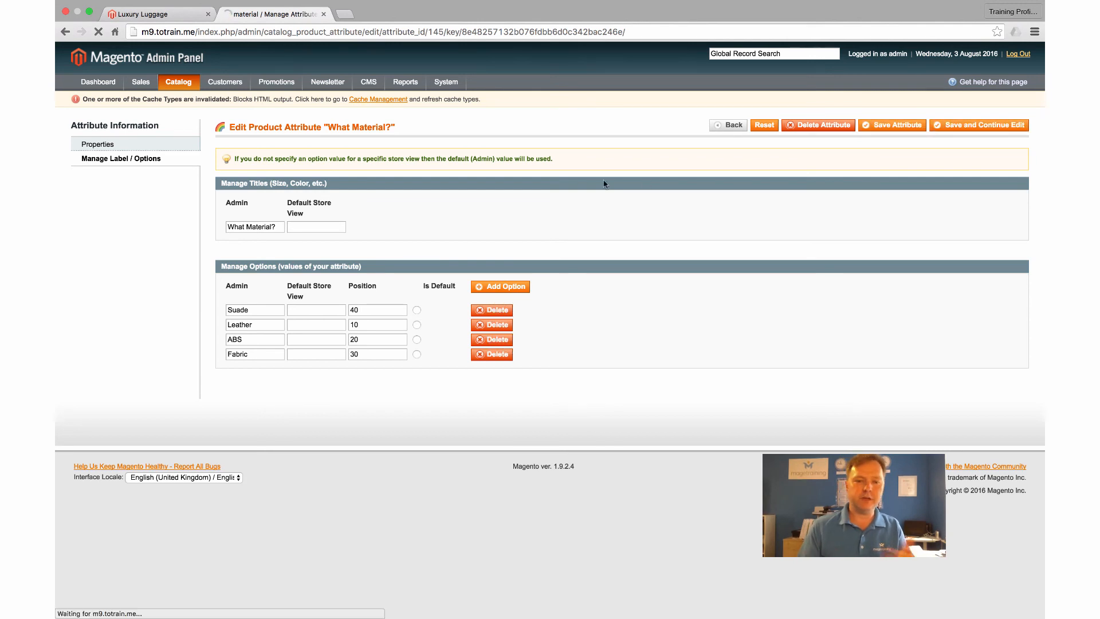